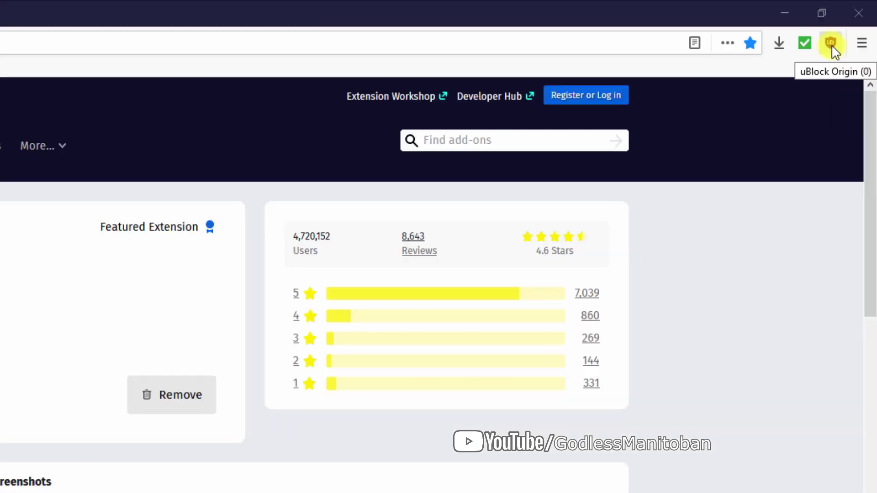
# Step: Open the uBlock Origin popup showing 0 requests blocked here and 207 (13%) since install
pyautogui.click(830, 43)
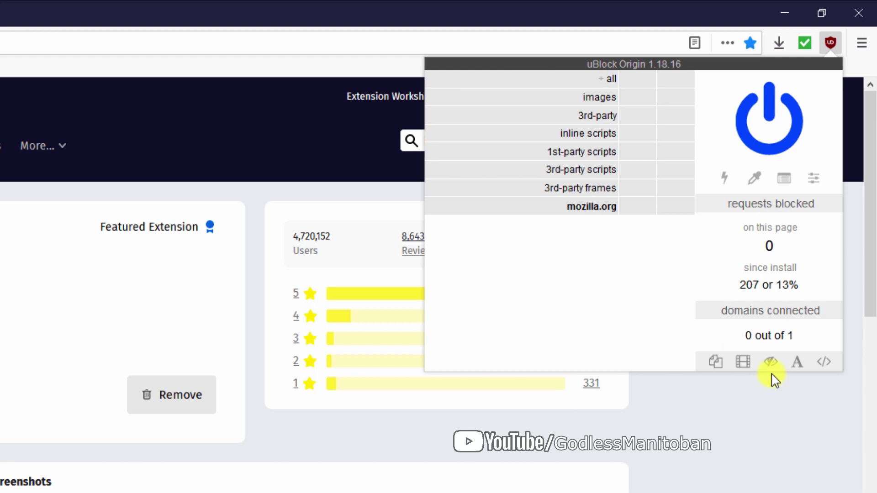
# Step: Turn on the 'A' remote fonts switch to block remote fonts on this site
pyautogui.click(798, 364)
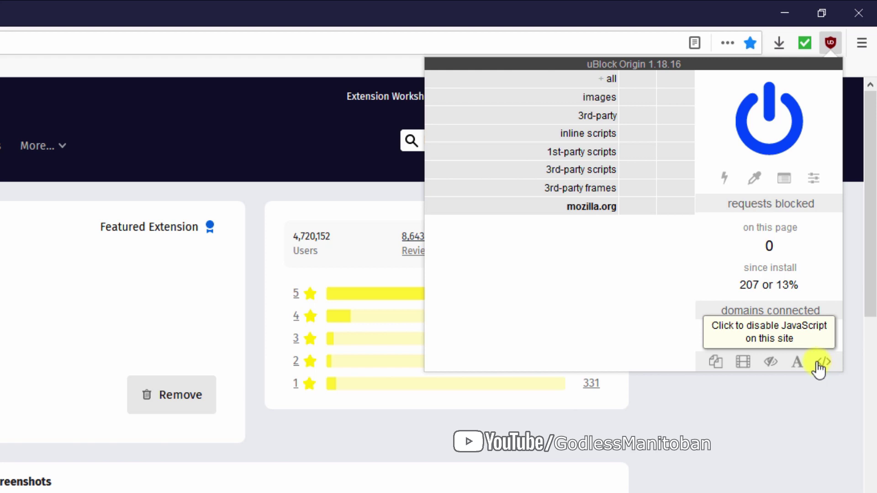
# Step: Open the uBlock Origin dashboard on its privacy and default behaviour settings, then view Filter lists
pyautogui.click(813, 179)
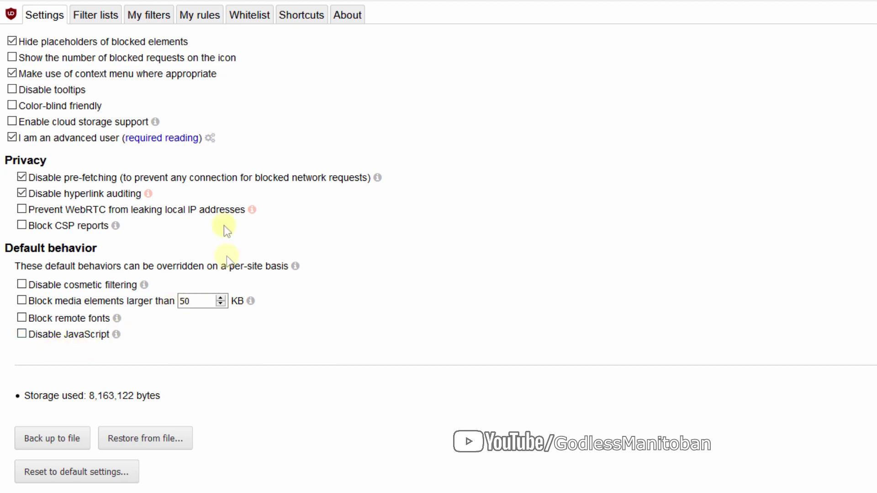
pyautogui.click(100, 16)
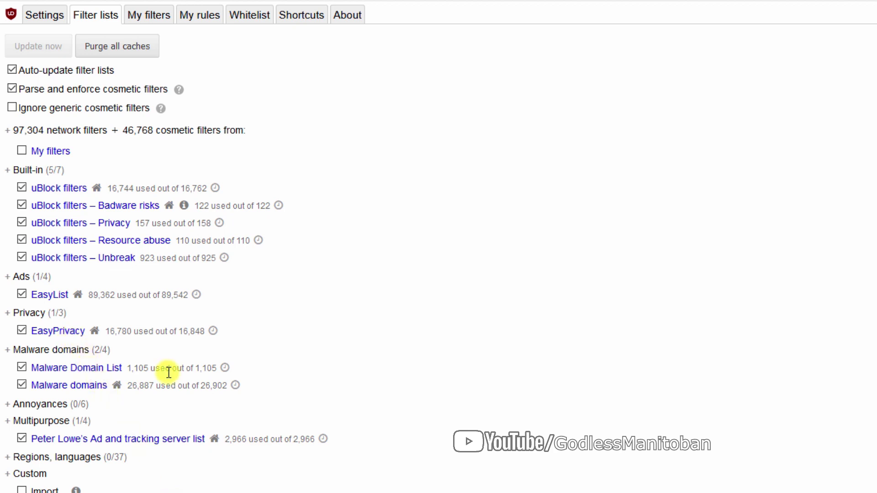
# Step: Review the enabled uBlock filters, EasyList, EasyPrivacy and malware lists, then view My filters
pyautogui.click(157, 17)
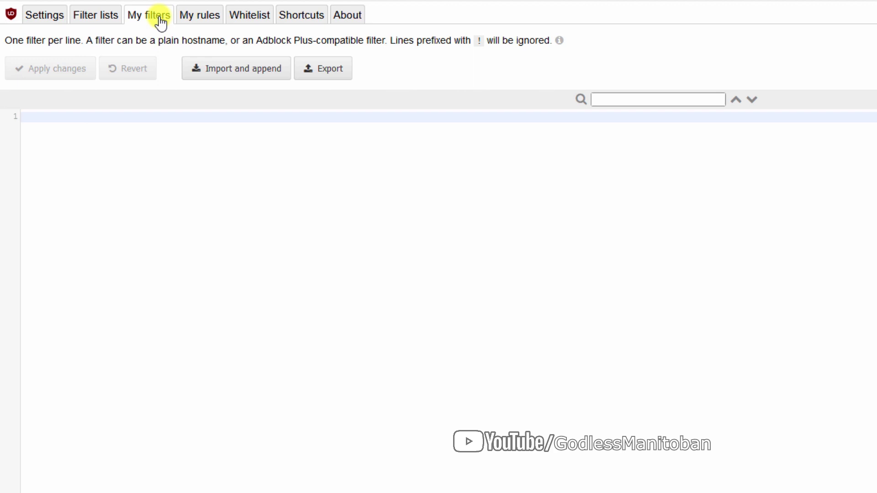
# Step: View the nine permanent behind-the-scene rules in My rules, then the Whitelist
pyautogui.click(200, 21)
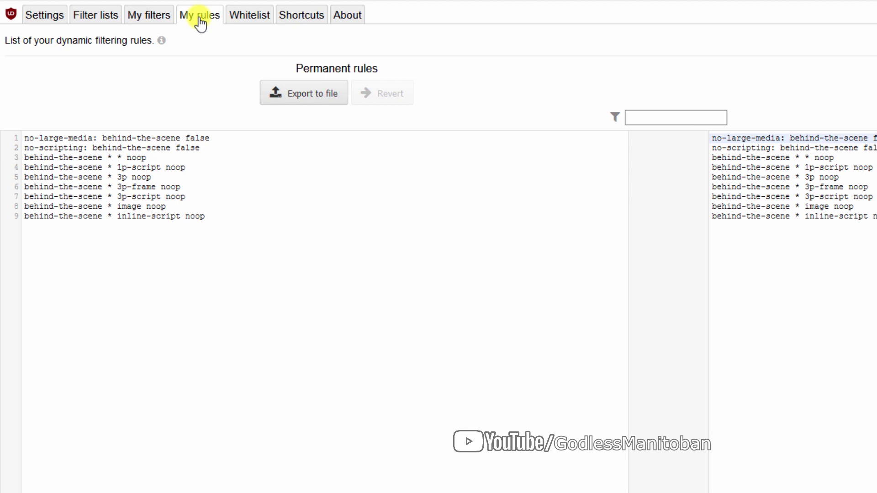
pyautogui.click(257, 21)
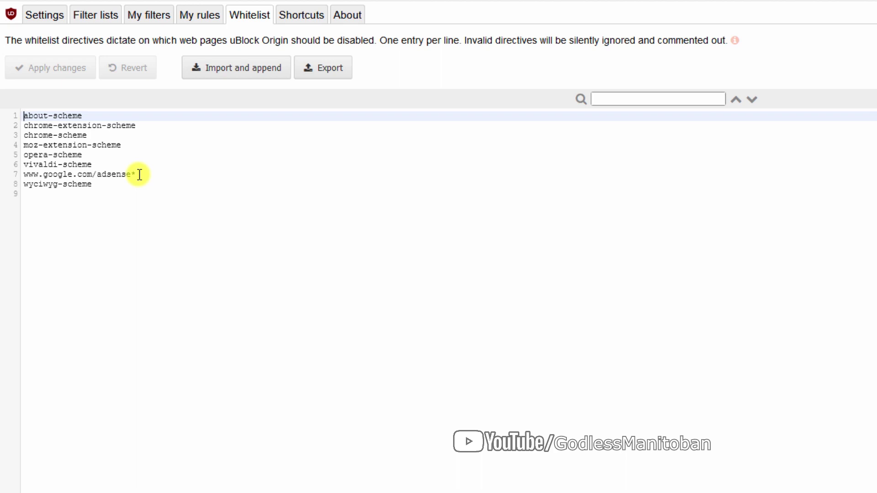
# Step: View the dashboard's keyboard Shortcuts and the About tab showing version 1.18.16
pyautogui.click(303, 17)
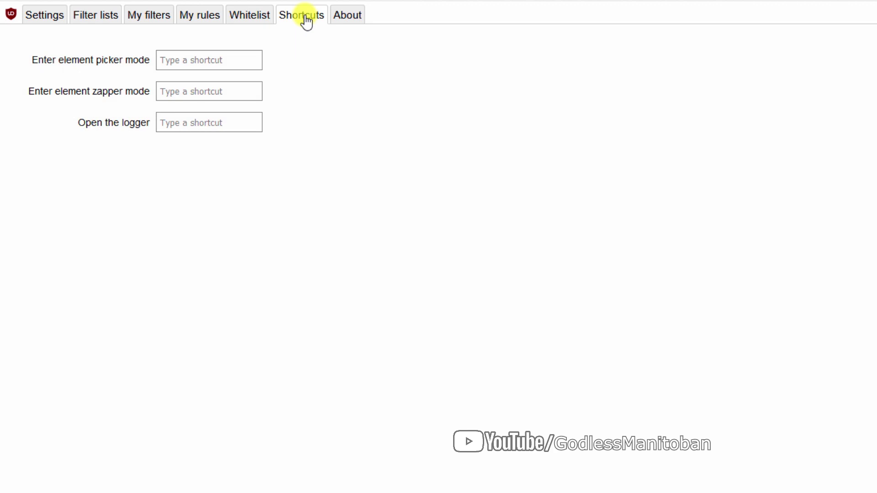
pyautogui.click(346, 19)
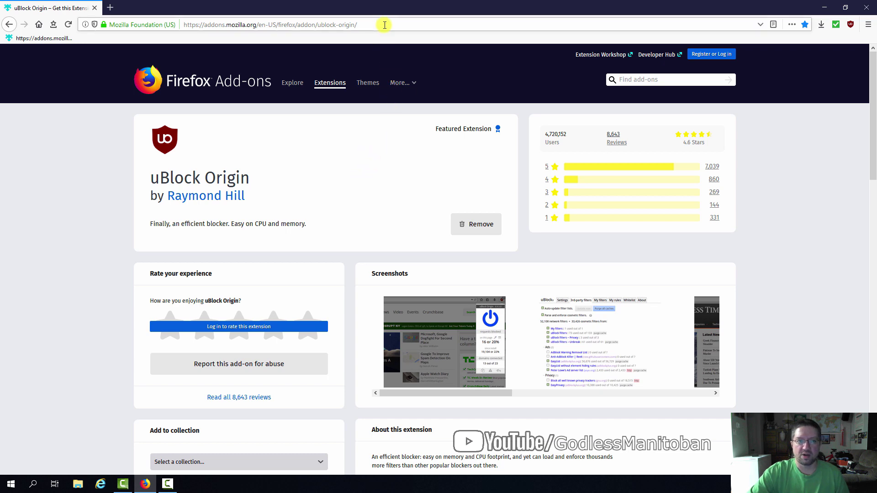
# Step: Select the uBlock Origin add-on page address in the address bar to replace it
pyautogui.click(385, 25)
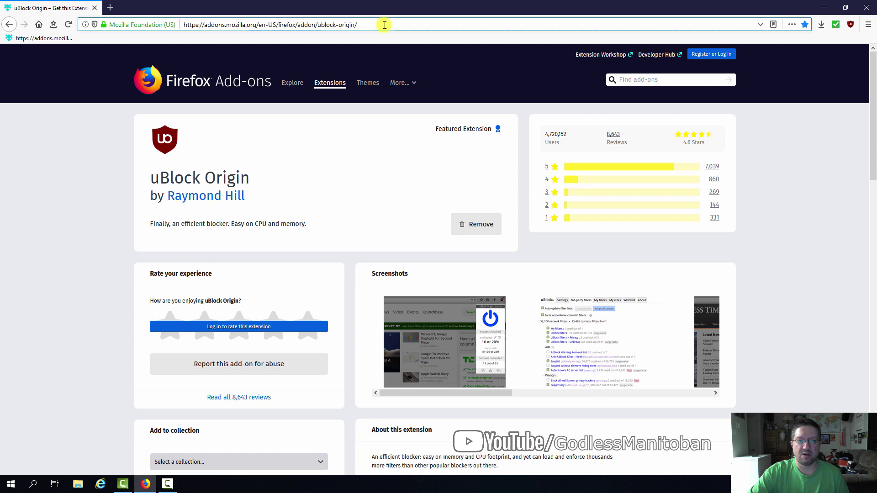